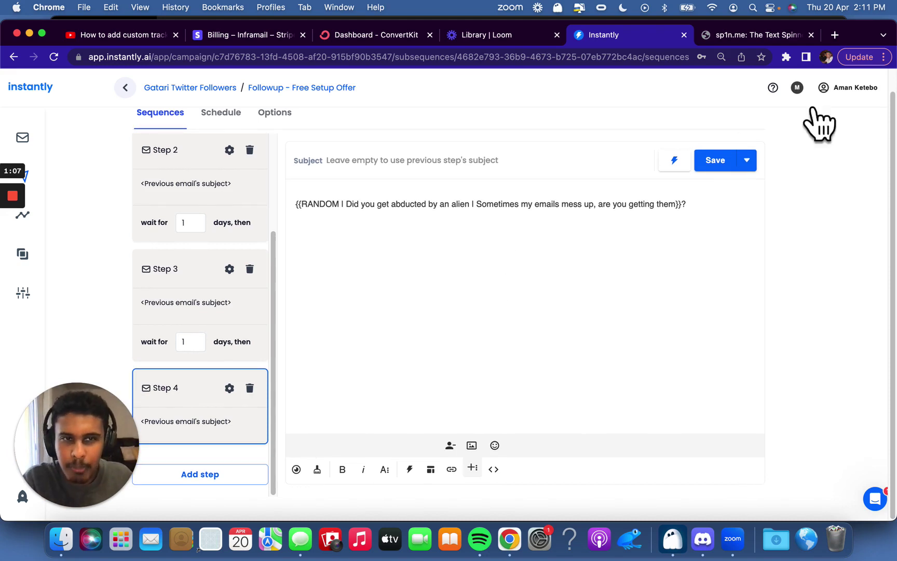
- Scroll up the follow-up sequence's steps list
scroll(198, 260, up, 1)
- Load Step 1's email and highlight a RANDOM spintax phrase in its body
scroll(207, 255, up, 3)
click(227, 222)
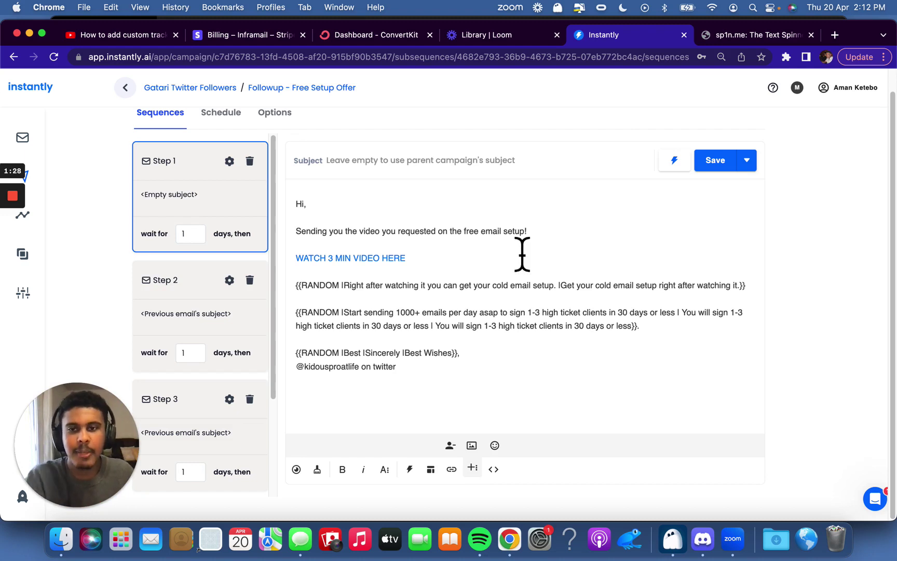
scroll(423, 257, up, 1)
drag(436, 232, 383, 233)
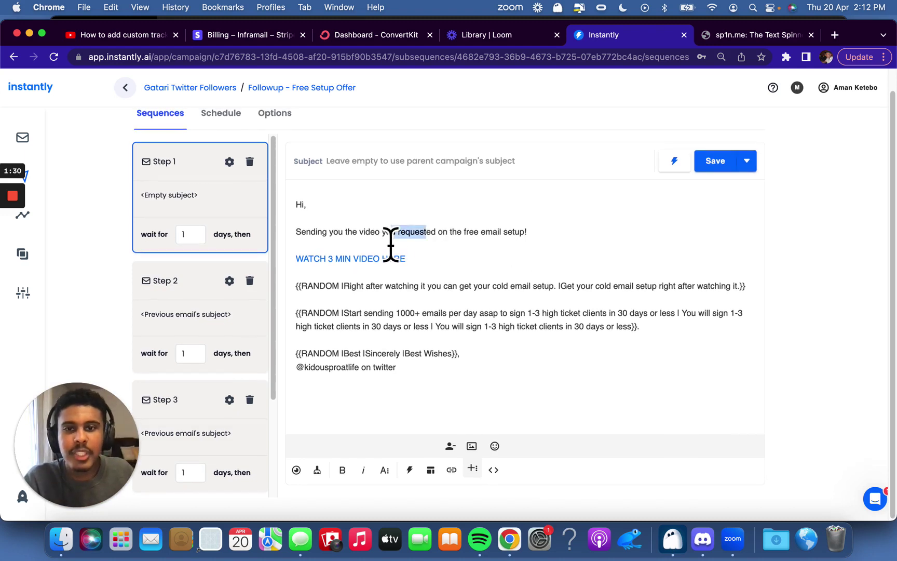
click(456, 304)
scroll(456, 304, down, 1)
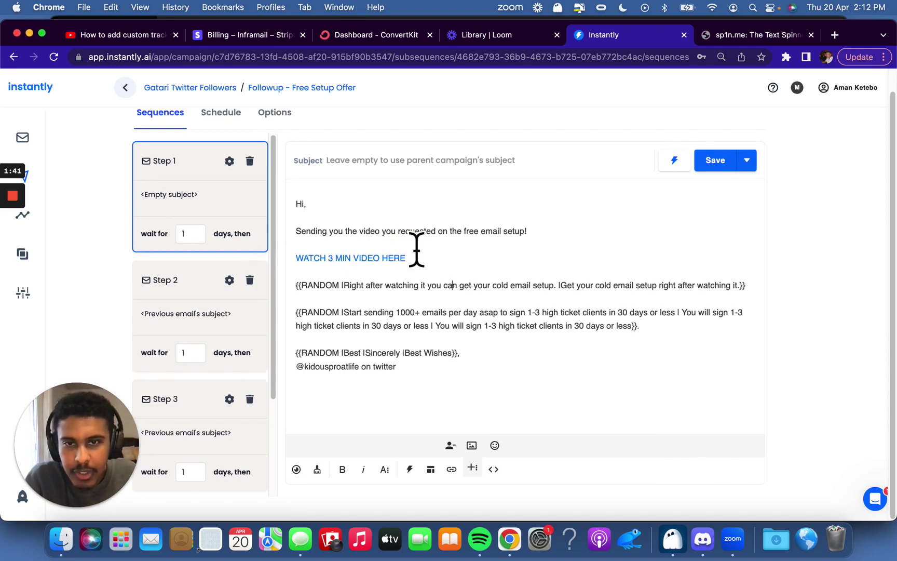
drag(343, 297, 298, 301)
click(351, 302)
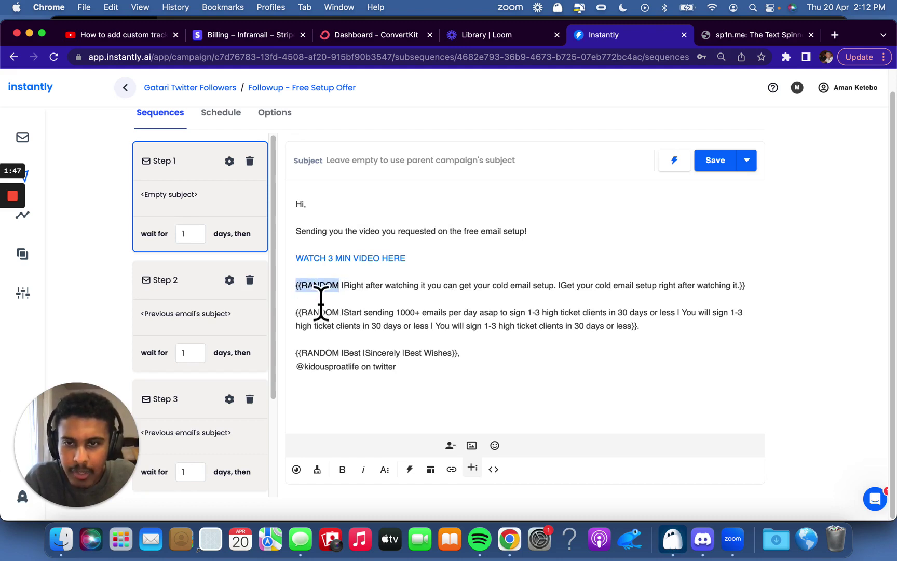
click(352, 301)
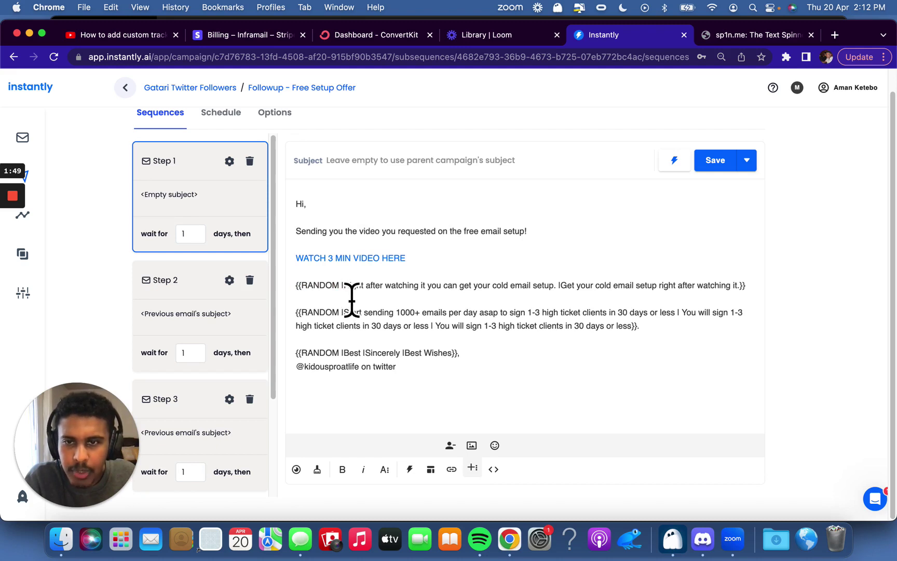
drag(341, 301, 351, 302)
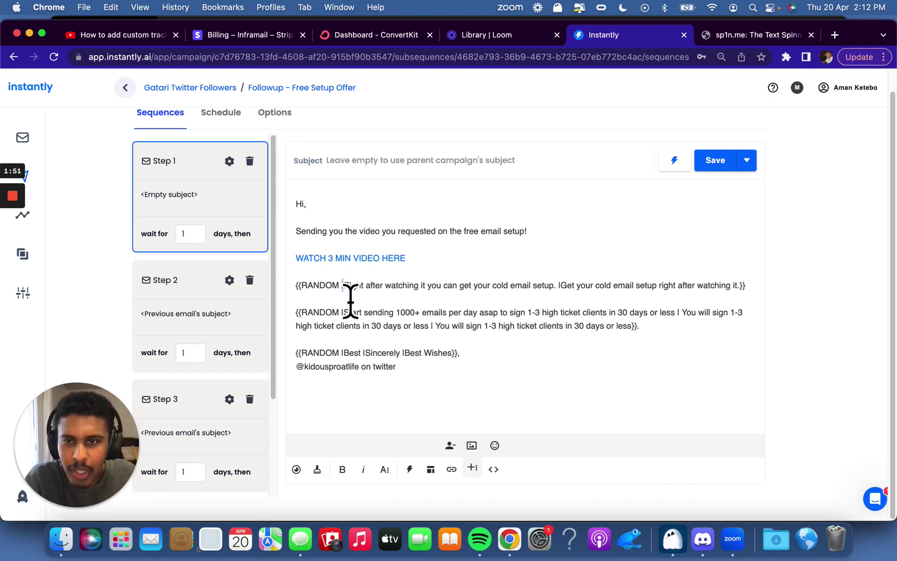
key(Up)
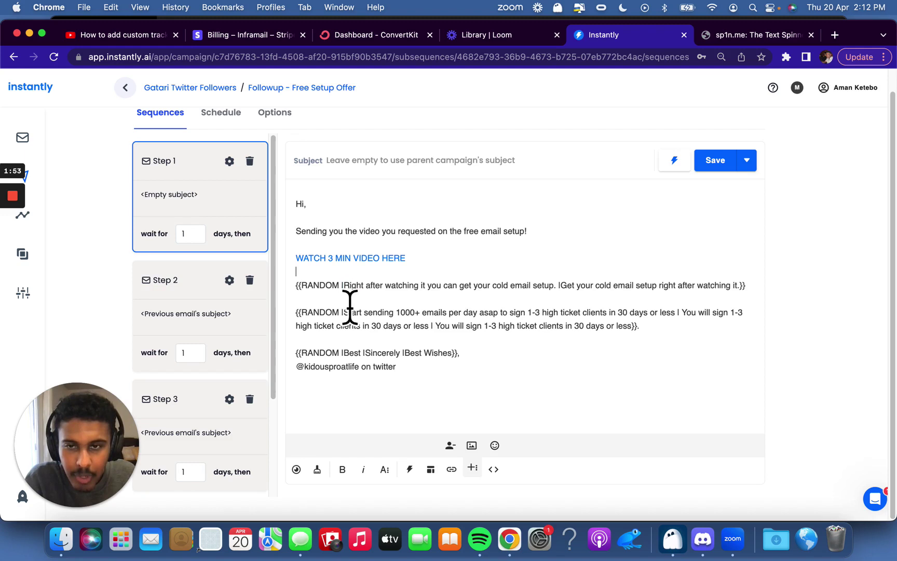
drag(351, 301, 563, 297)
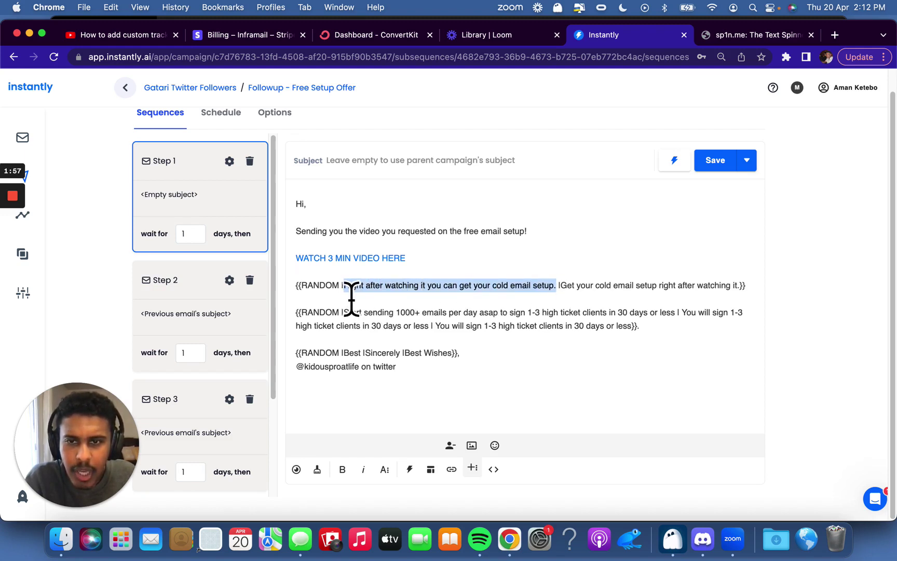
drag(351, 298, 748, 295)
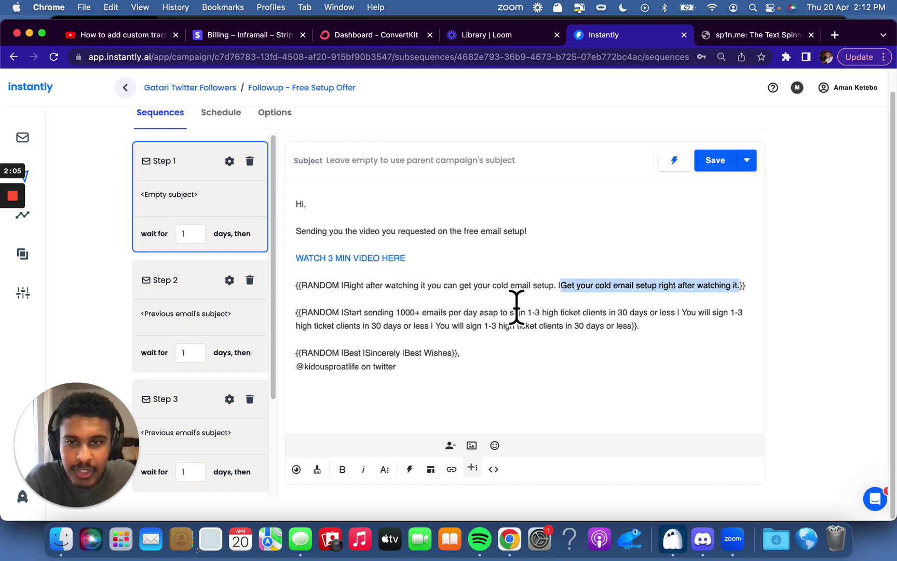
double_click(320, 298)
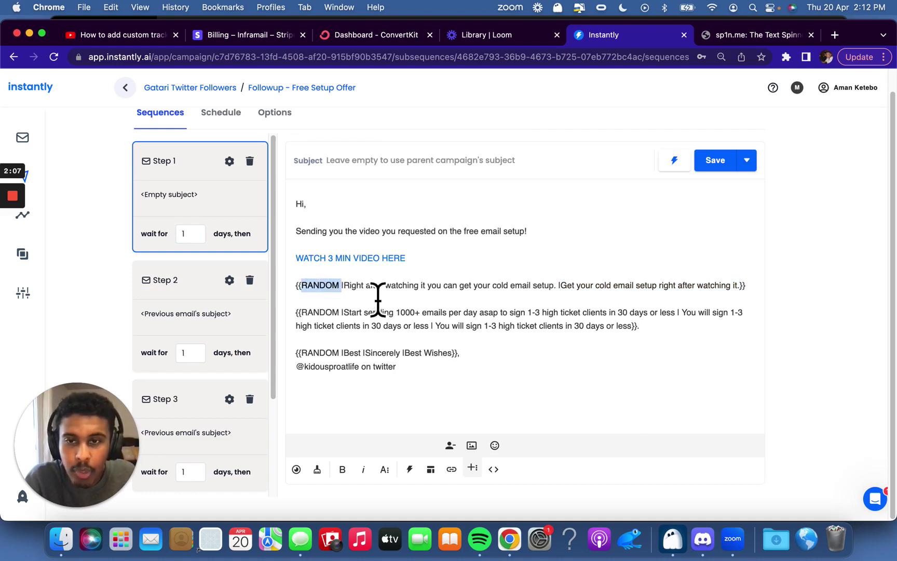
drag(296, 288, 715, 287)
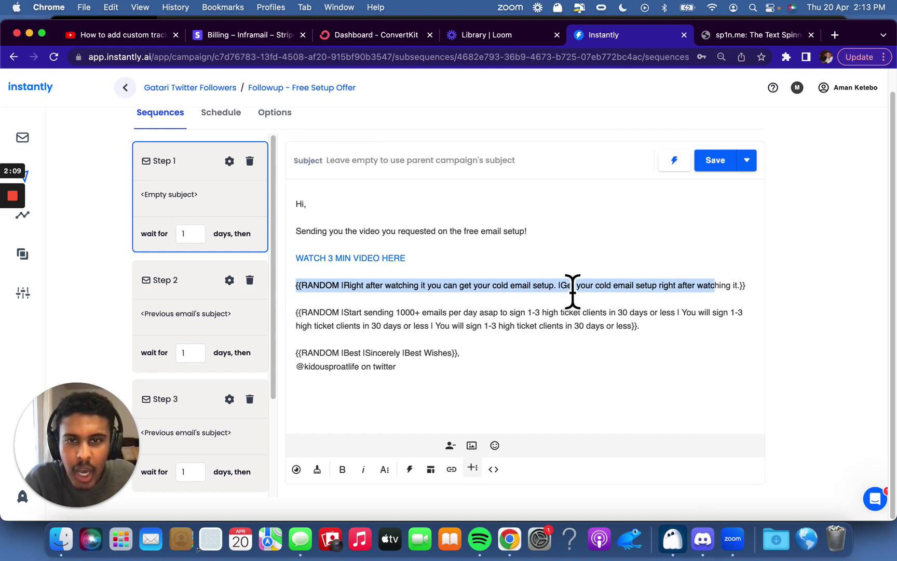
click(572, 291)
drag(343, 288, 743, 299)
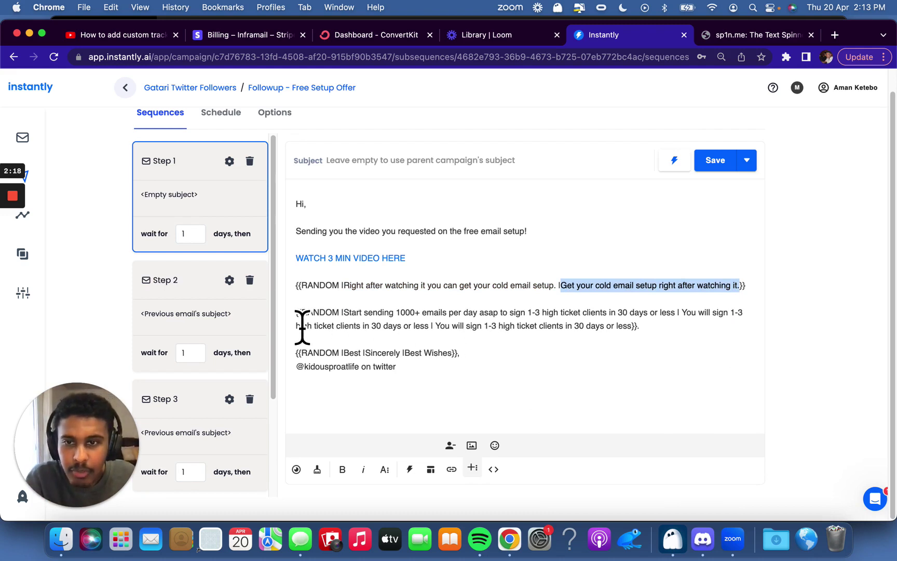
drag(297, 313, 647, 364)
click(366, 313)
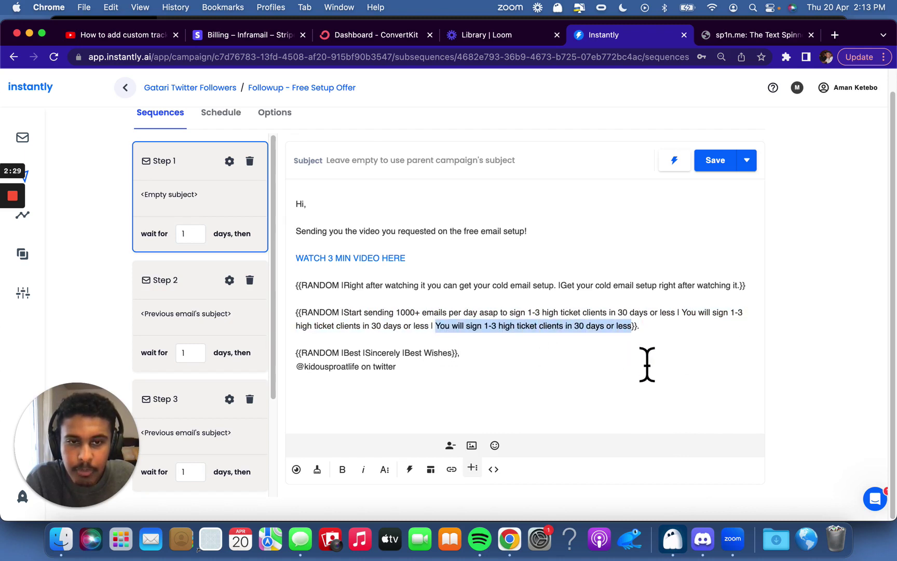
drag(306, 363, 429, 371)
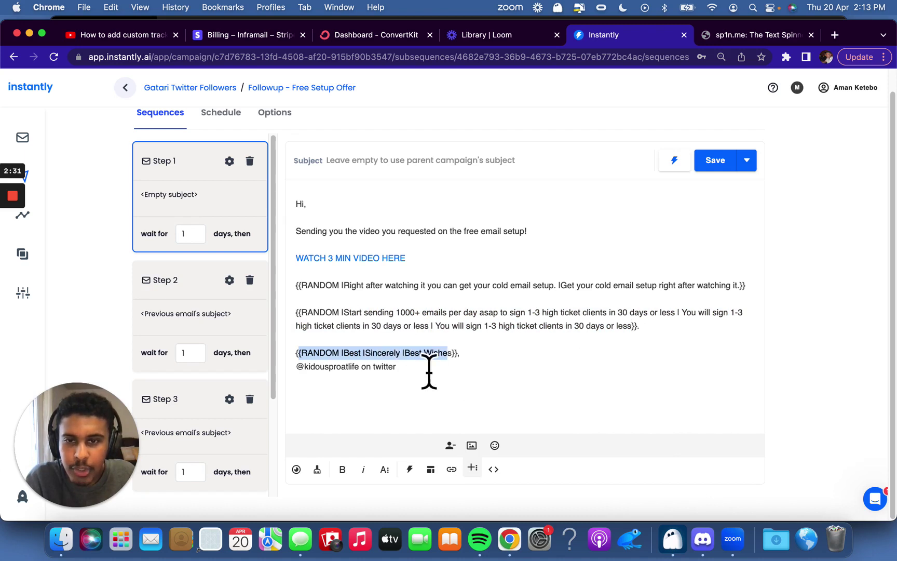
click(502, 367)
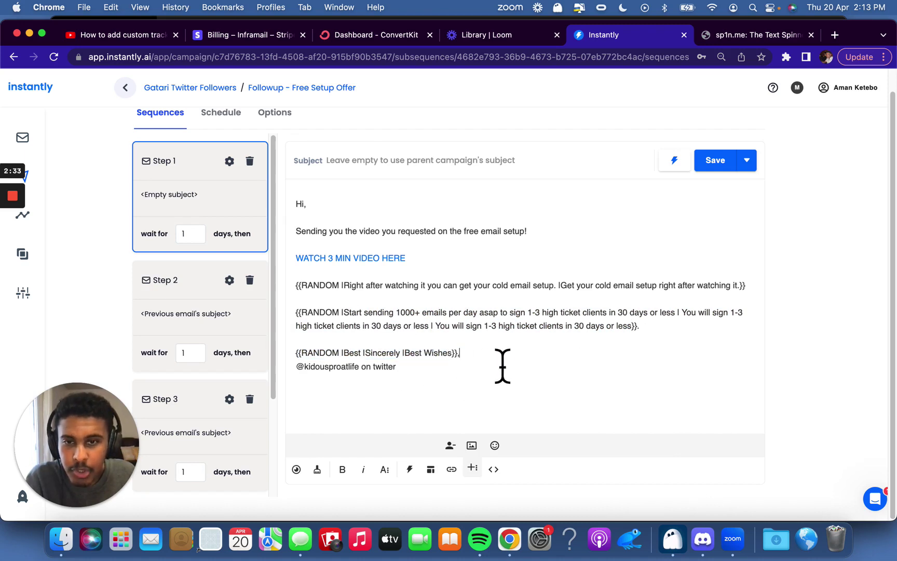
drag(473, 366, 463, 367)
click(643, 333)
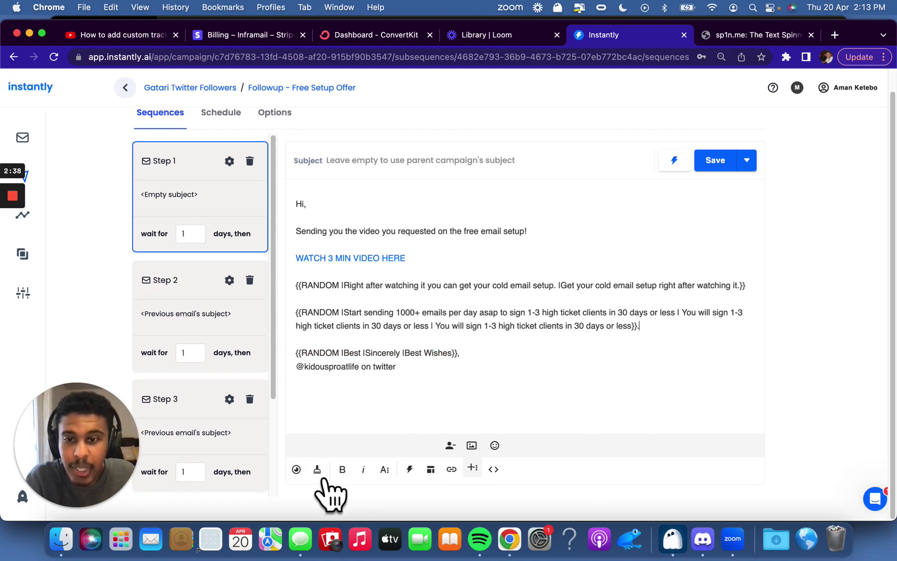
- Preview the email and inspect the randomly chosen opening, high-ticket line and sign-off
click(297, 470)
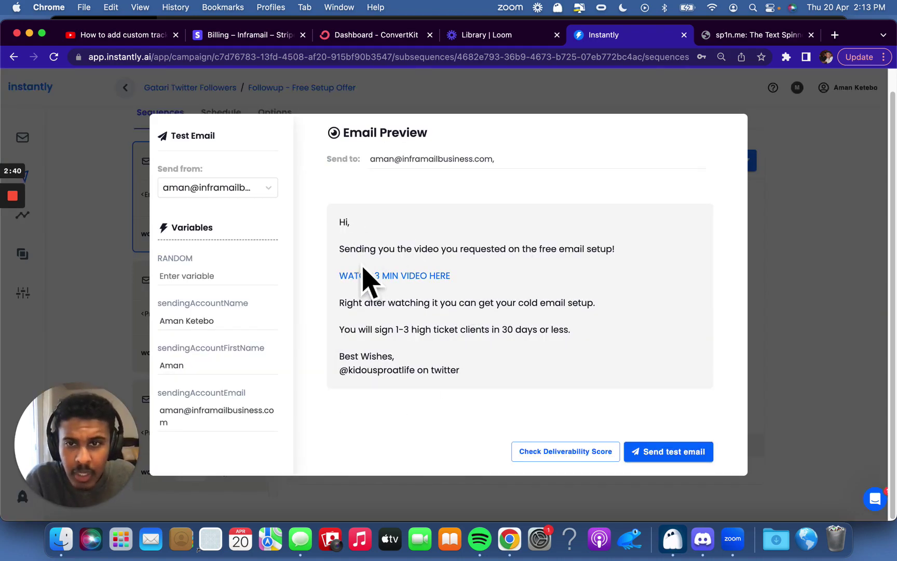
drag(370, 250, 559, 268)
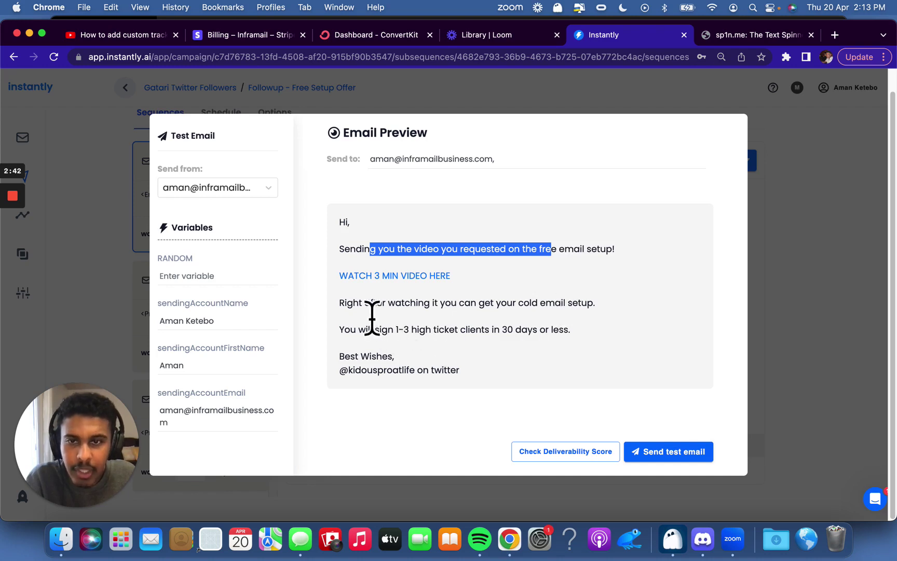
drag(363, 303, 567, 303)
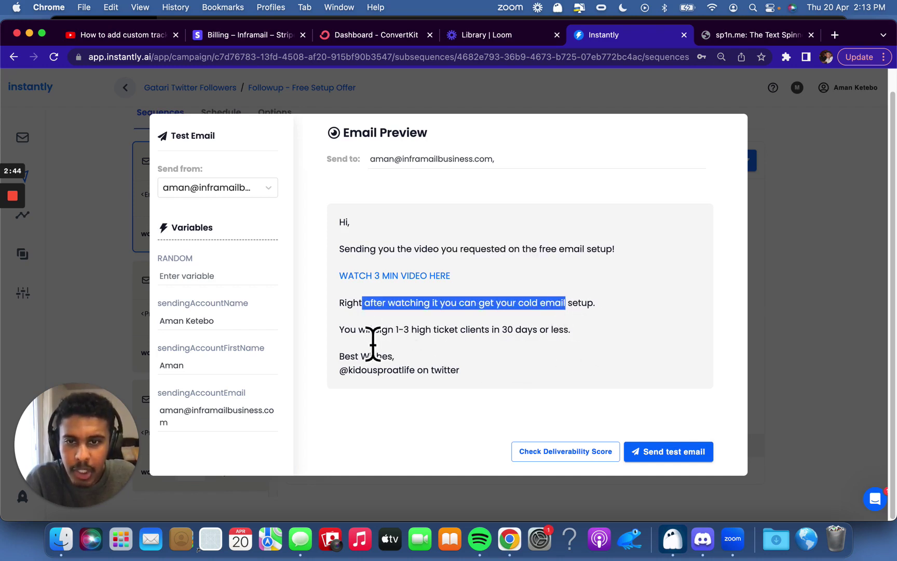
drag(366, 330, 554, 331)
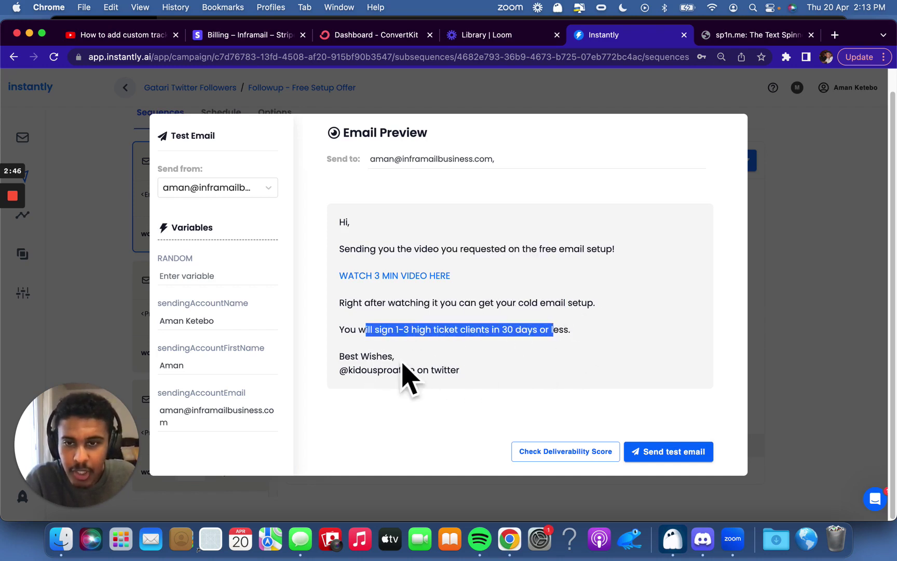
drag(398, 359, 355, 358)
key(Escape)
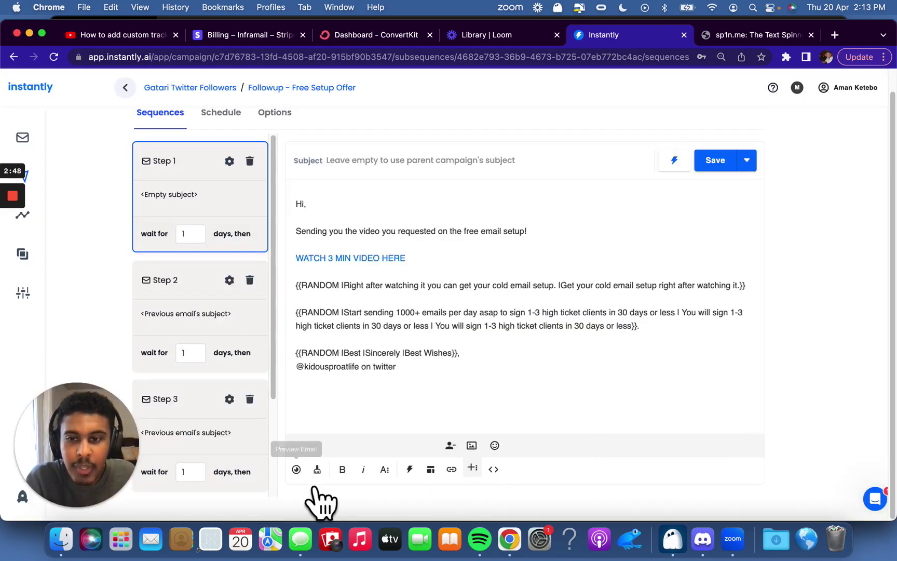
- Regenerate the preview twice more to compare newly spun sentences and the Start sending variant
click(310, 483)
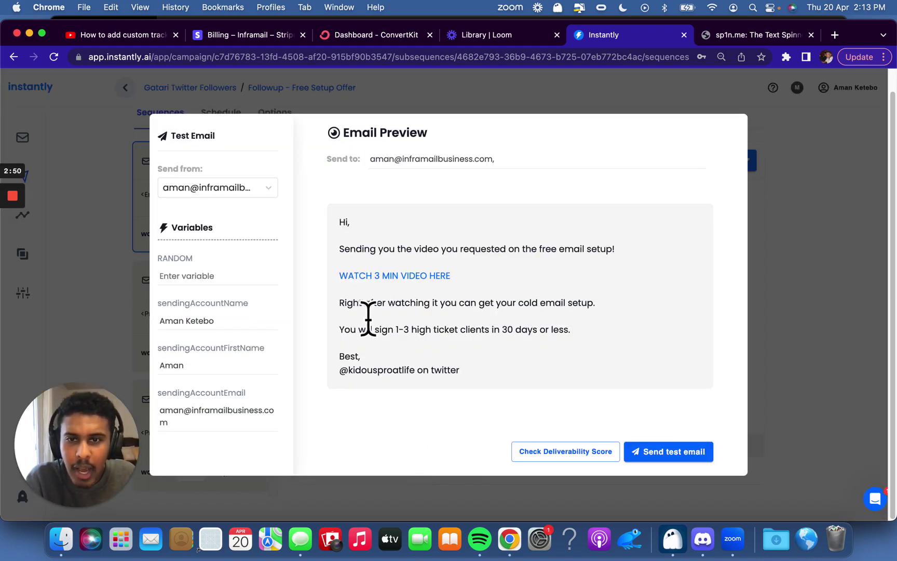
drag(366, 318, 575, 320)
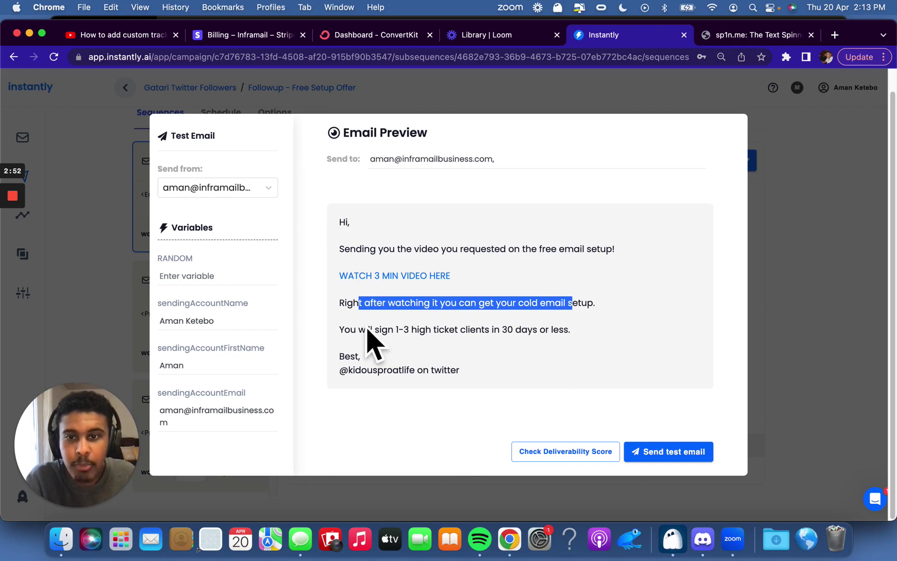
drag(358, 330, 546, 344)
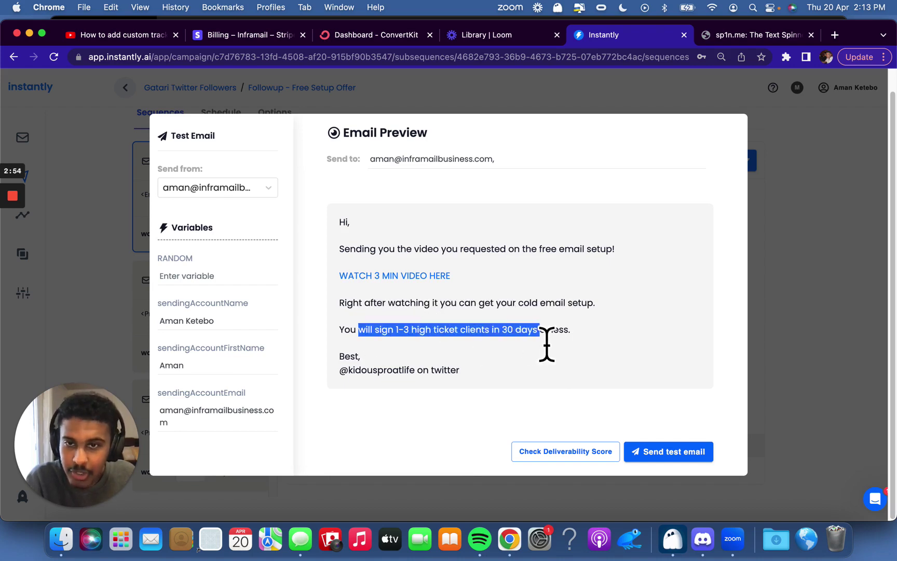
drag(339, 373, 358, 375)
key(Escape)
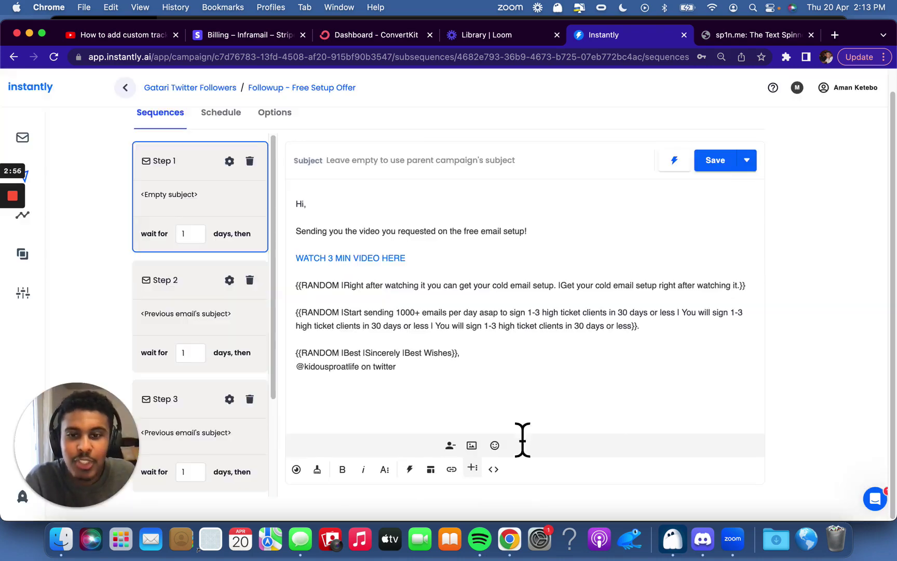
click(314, 478)
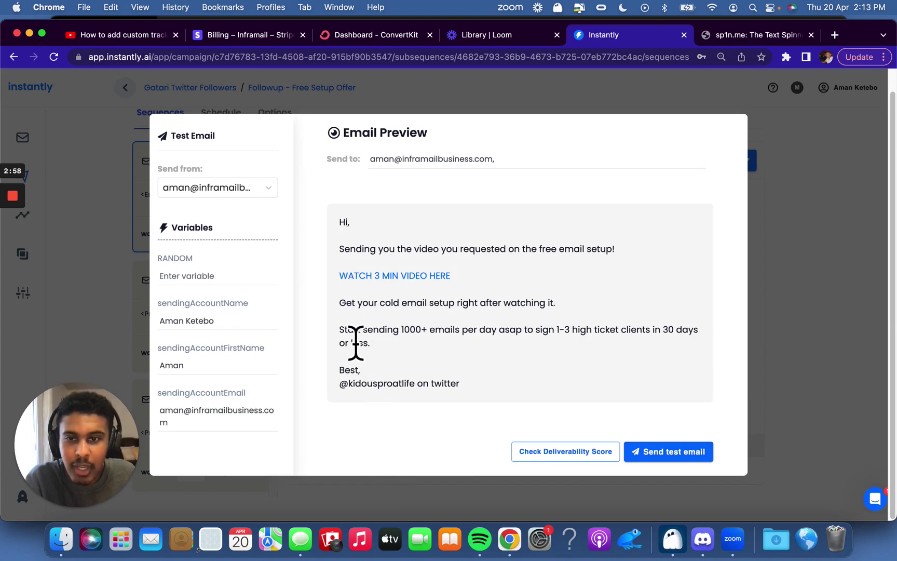
drag(348, 335, 693, 347)
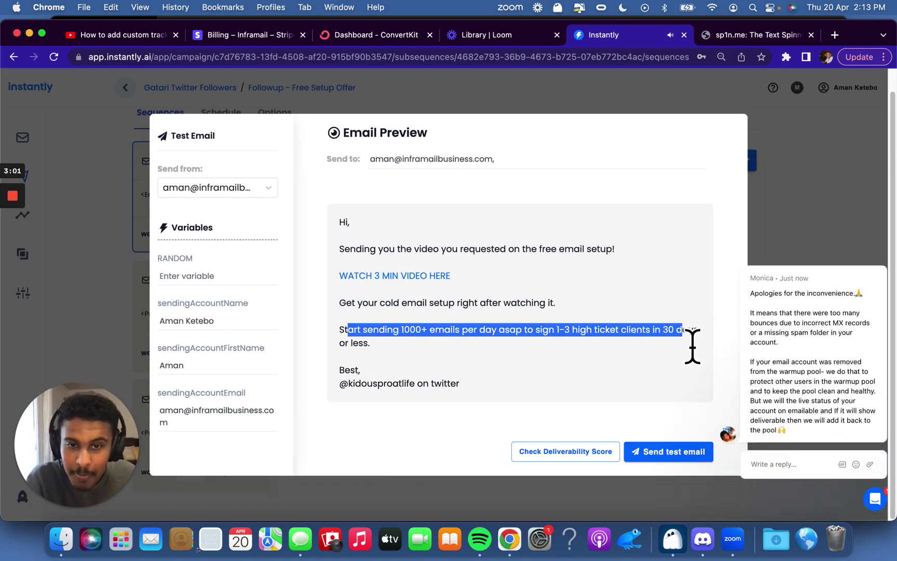
- Close the support chat and the preview, returning to Step 1's spintax body
click(886, 510)
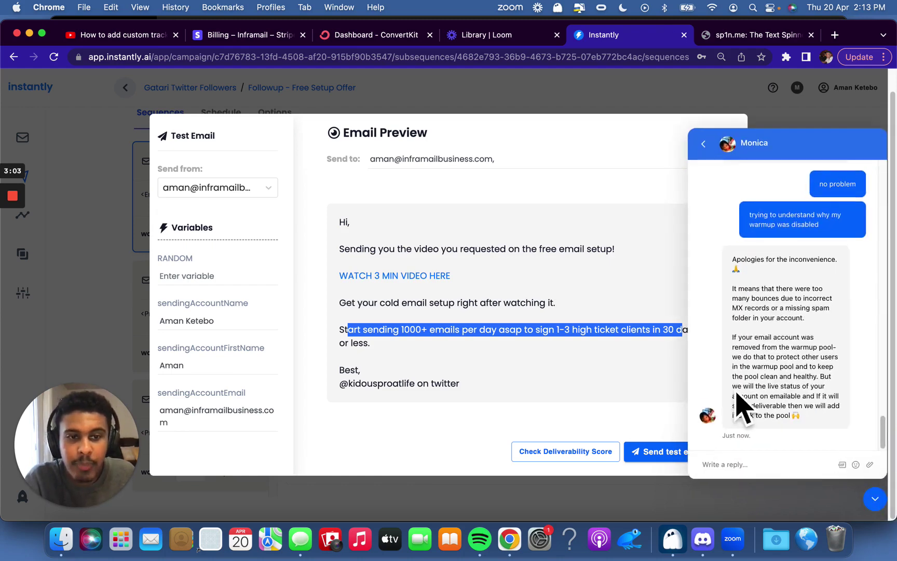
click(836, 132)
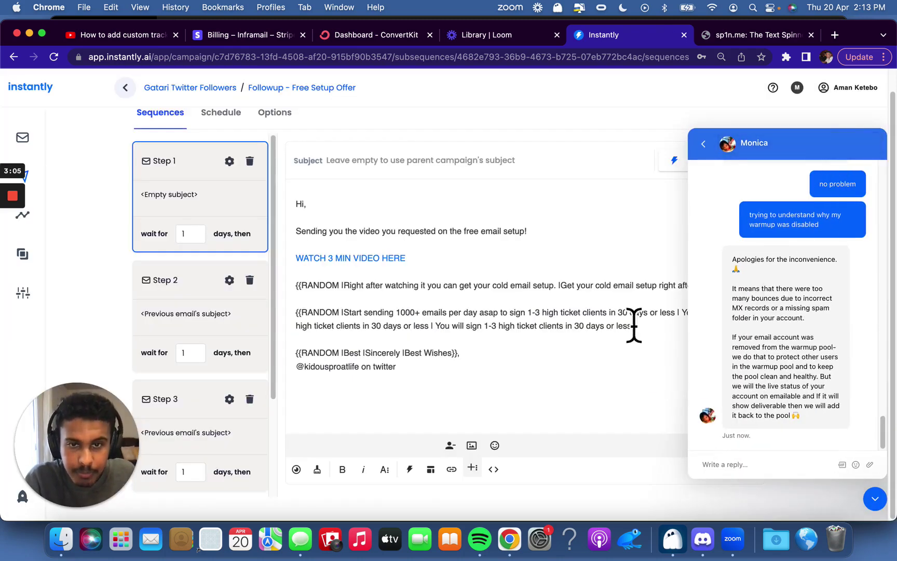
click(703, 143)
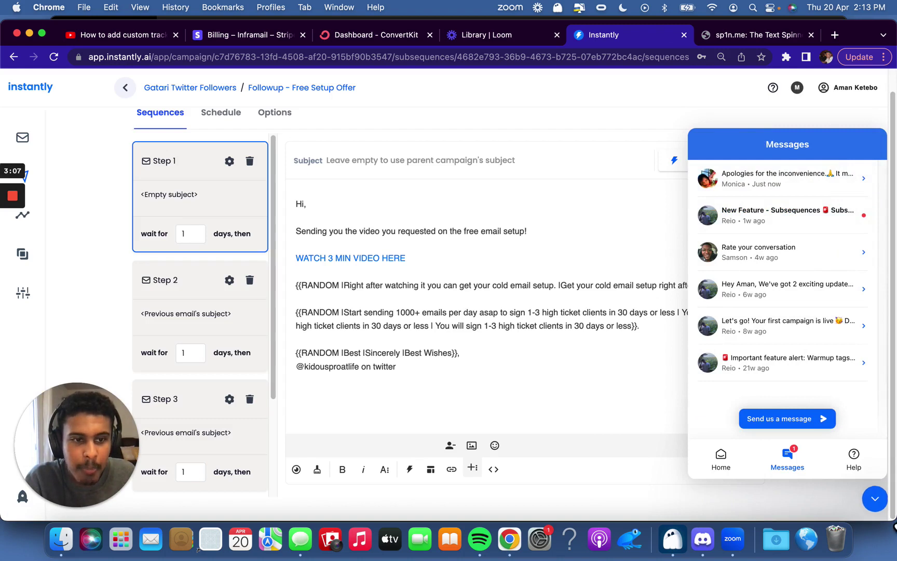
click(875, 498)
- Select Step 1's spintax email body and bring up the sp1n.me spinner page
drag(431, 386, 294, 268)
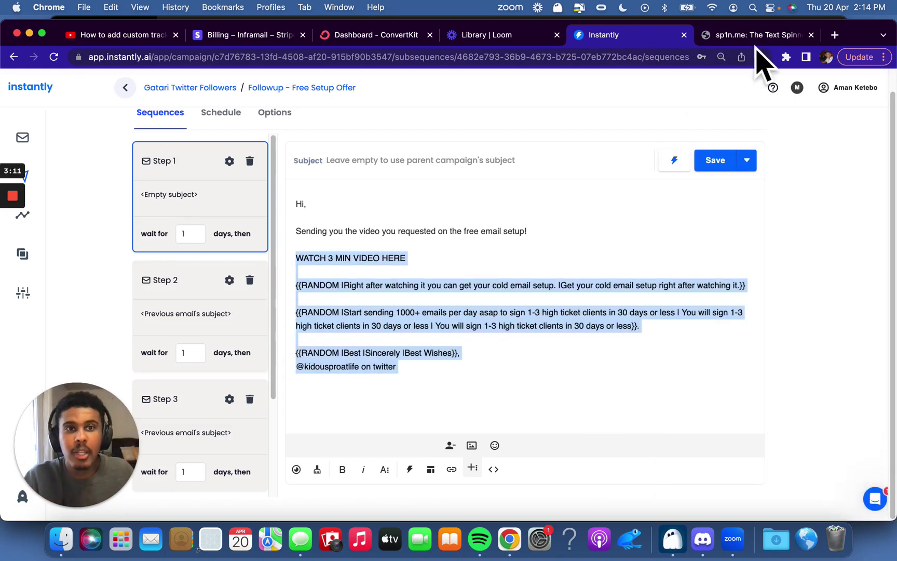
click(737, 38)
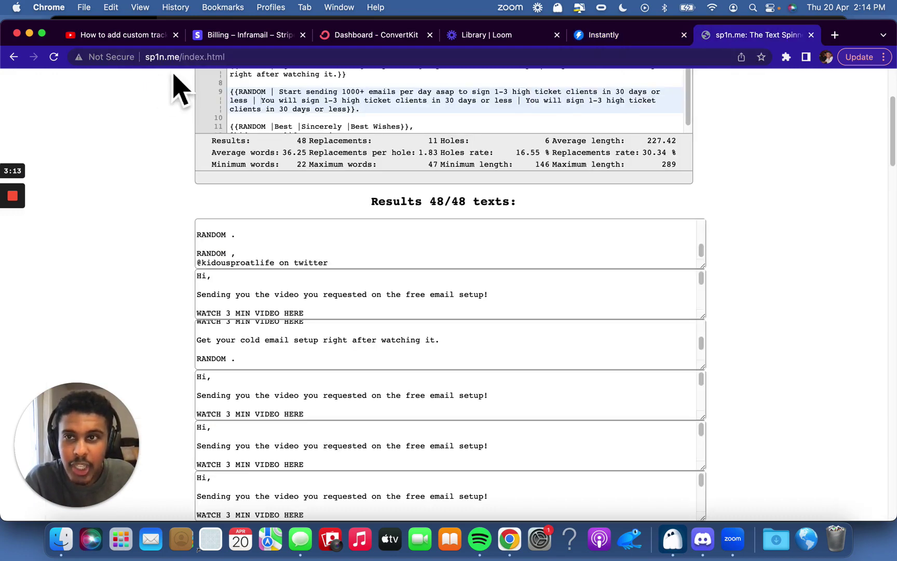
click(252, 57)
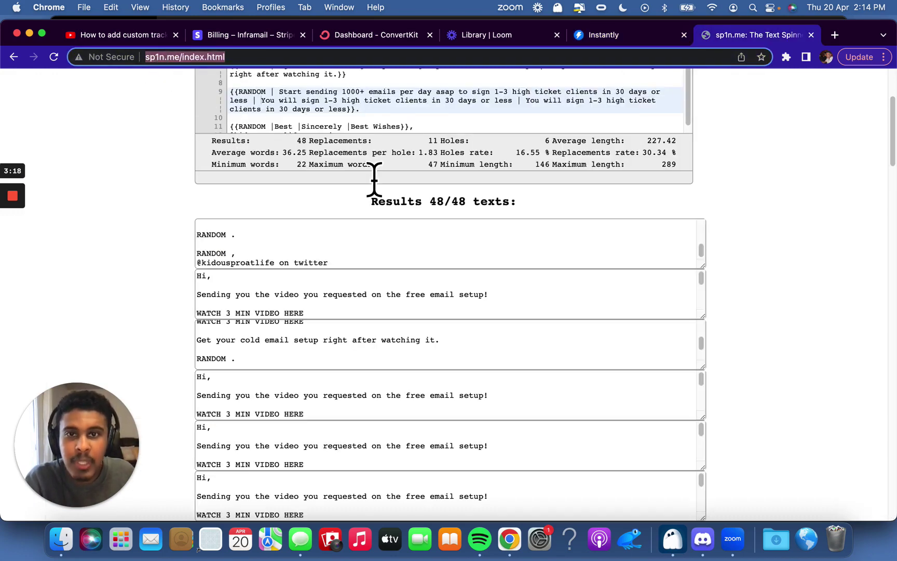
scroll(373, 180, up, 5)
click(638, 35)
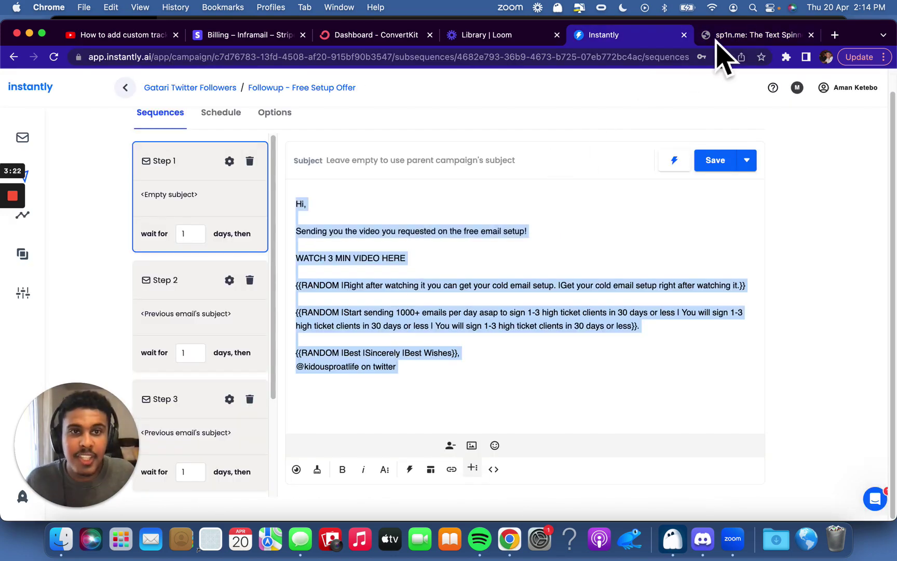
click(721, 36)
- Replace sp1n.me's text with the pasted spintax and spin it into 48 results
click(425, 287)
key(super+a)
key(BackSpace)
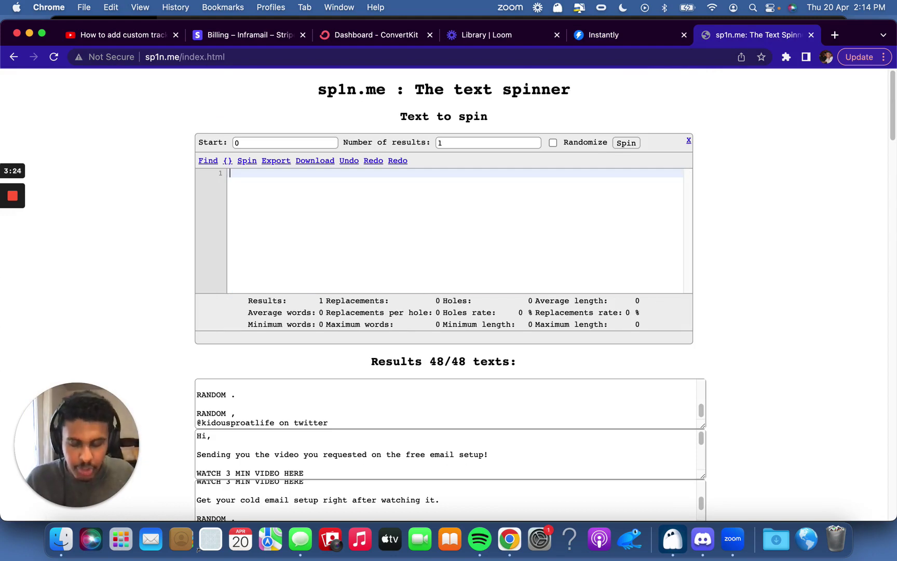
key(super+v)
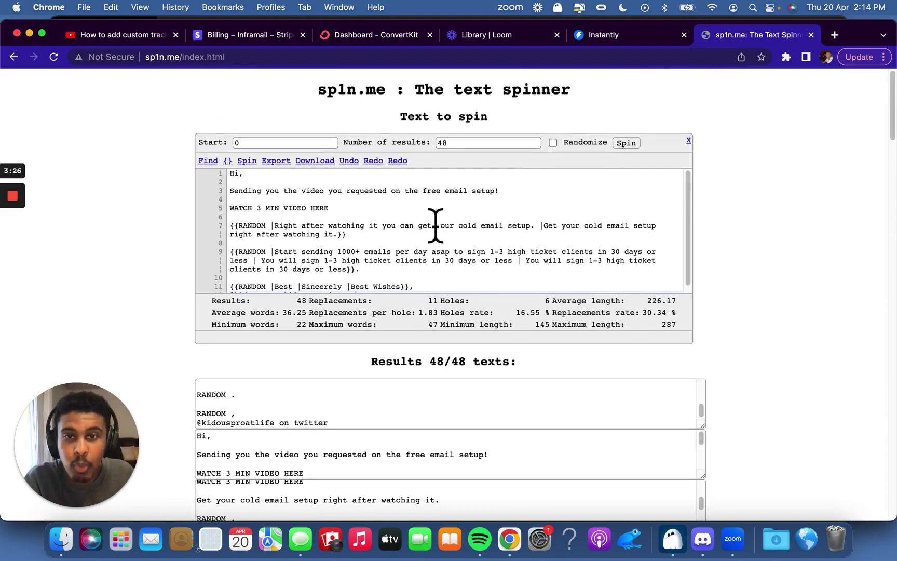
click(627, 143)
double_click(462, 145)
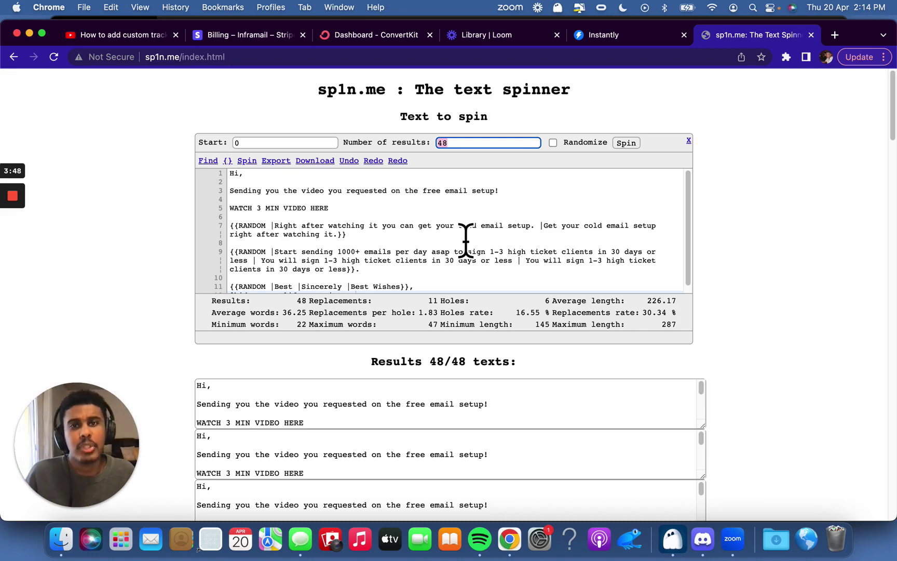
click(637, 35)
click(428, 300)
drag(405, 296, 517, 297)
drag(607, 296, 709, 297)
drag(425, 313, 540, 314)
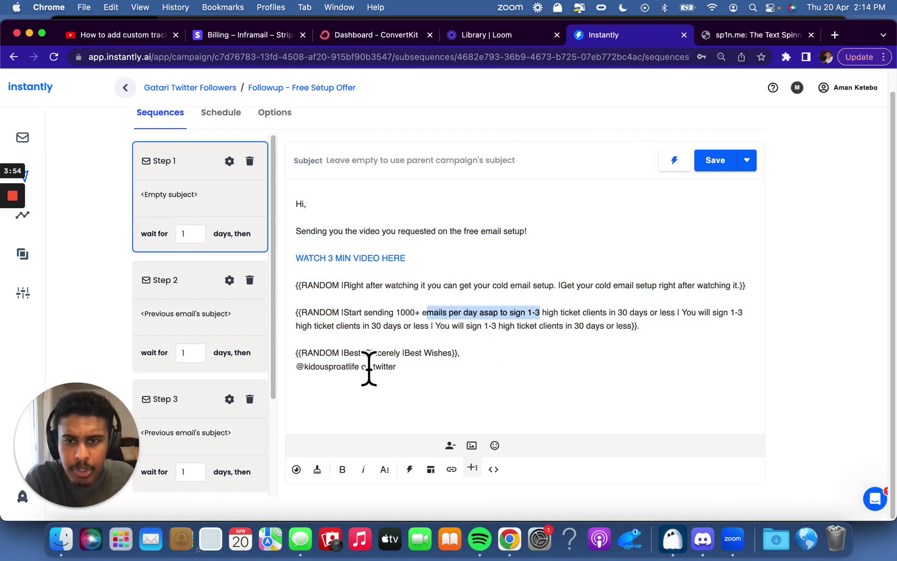
drag(362, 353, 410, 353)
click(741, 39)
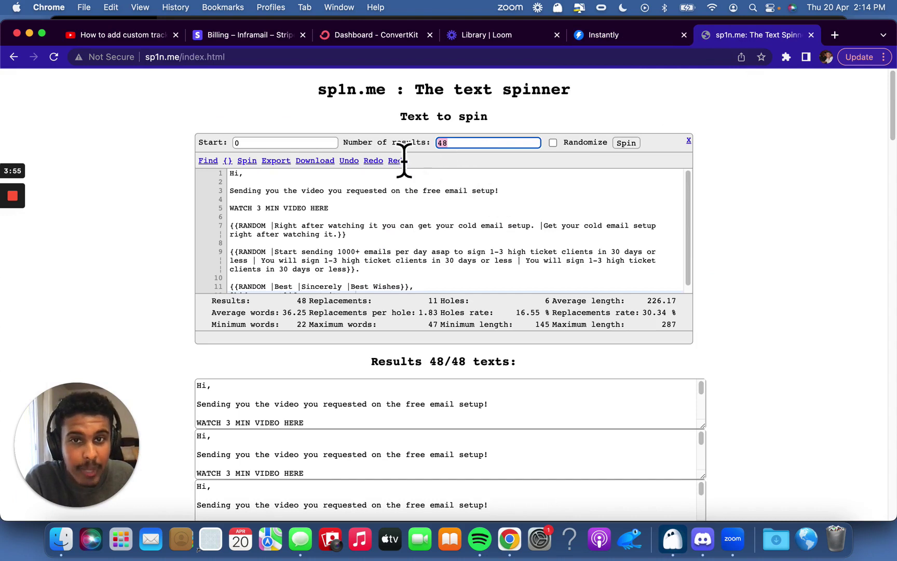